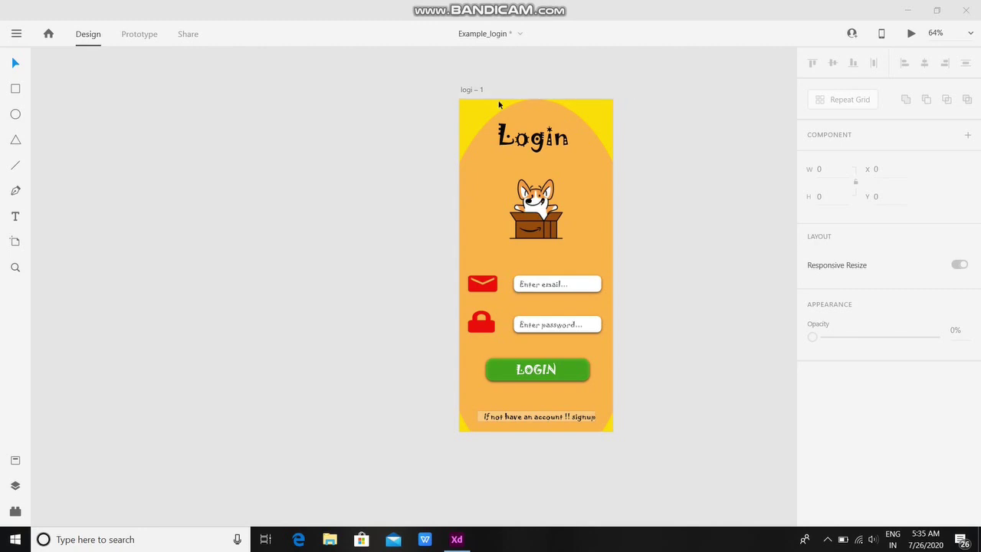
# Delete the corgi-in-a-box picture from below the Login title on the login artboard
pyautogui.click(473, 89)
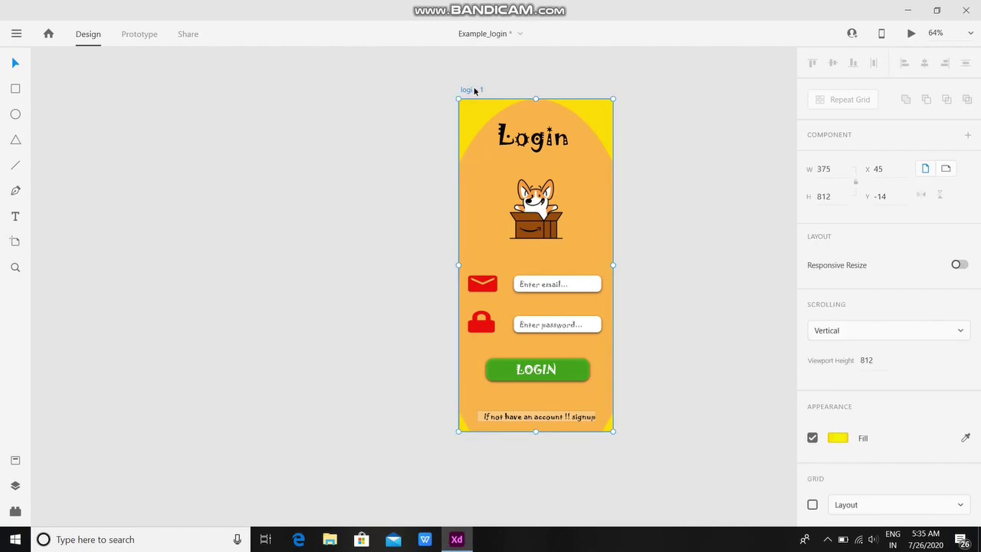
pyautogui.click(440, 169)
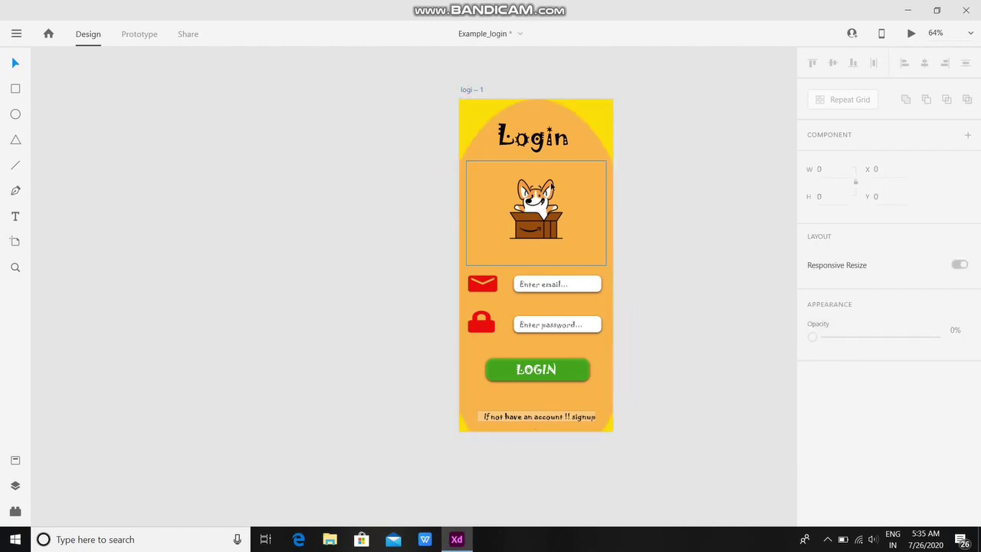
pyautogui.click(547, 198)
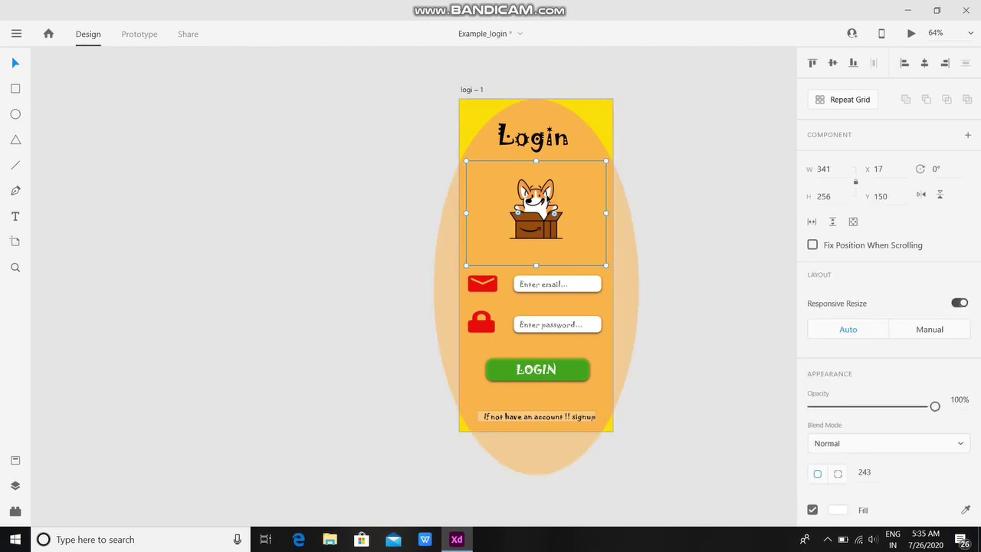
pyautogui.moveTo(547, 197)
pyautogui.mouseDown()
pyautogui.moveTo(526, 208)
pyautogui.moveTo(554, 202)
pyautogui.mouseUp()
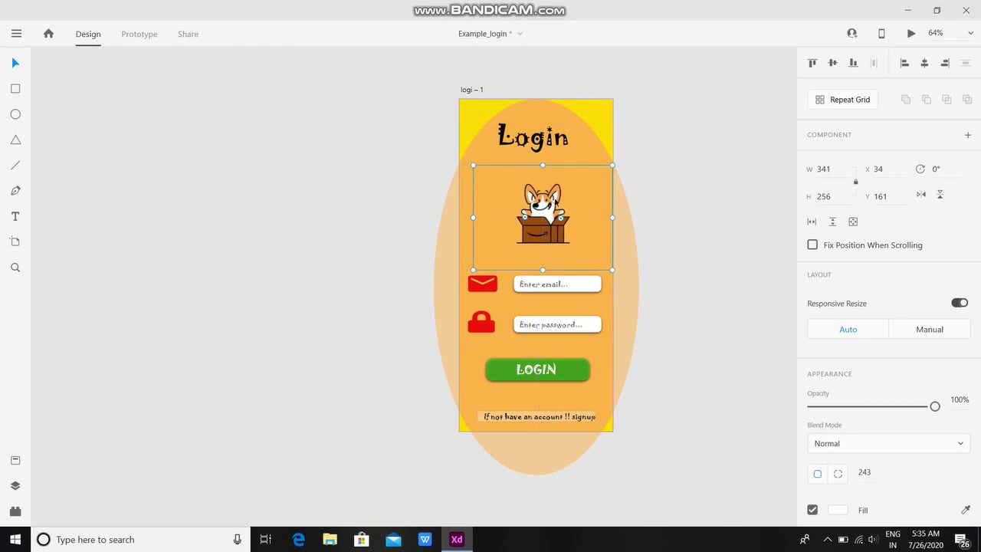
pyautogui.press('Delete')
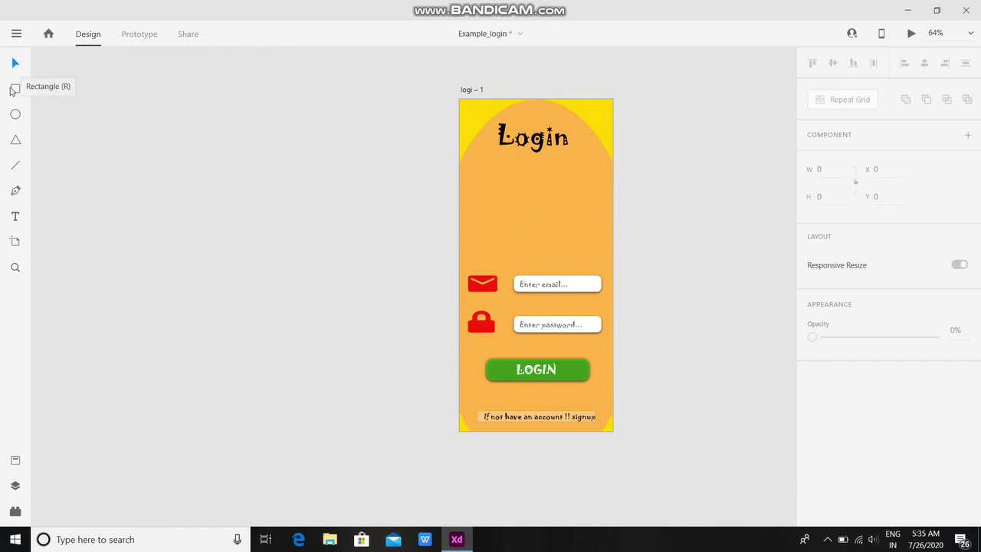
# Draw a white 200×187 circle below the Login title with the Ellipse tool and bring up Anima
pyautogui.click(15, 88)
pyautogui.click(15, 115)
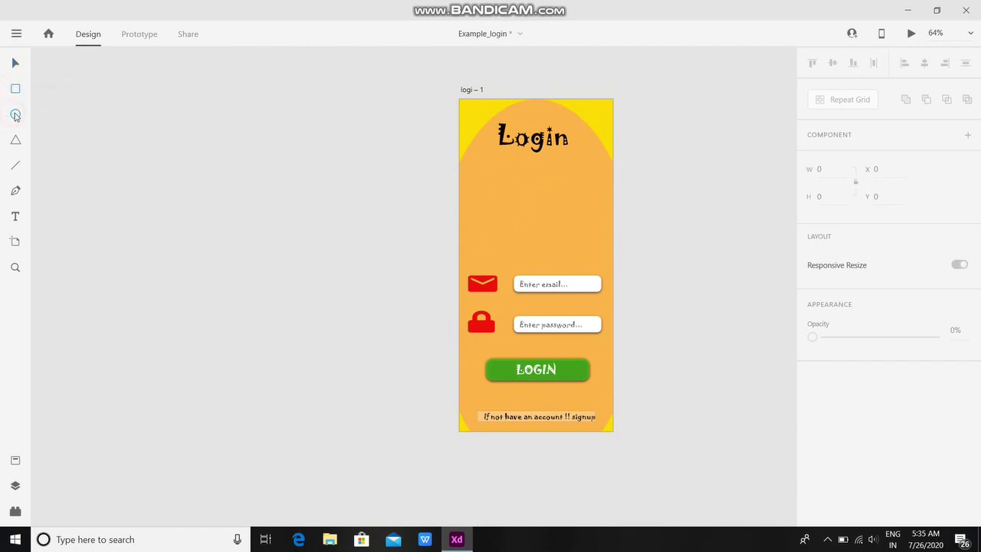
pyautogui.click(567, 187)
pyautogui.moveTo(492, 161); pyautogui.dragTo(572, 238)
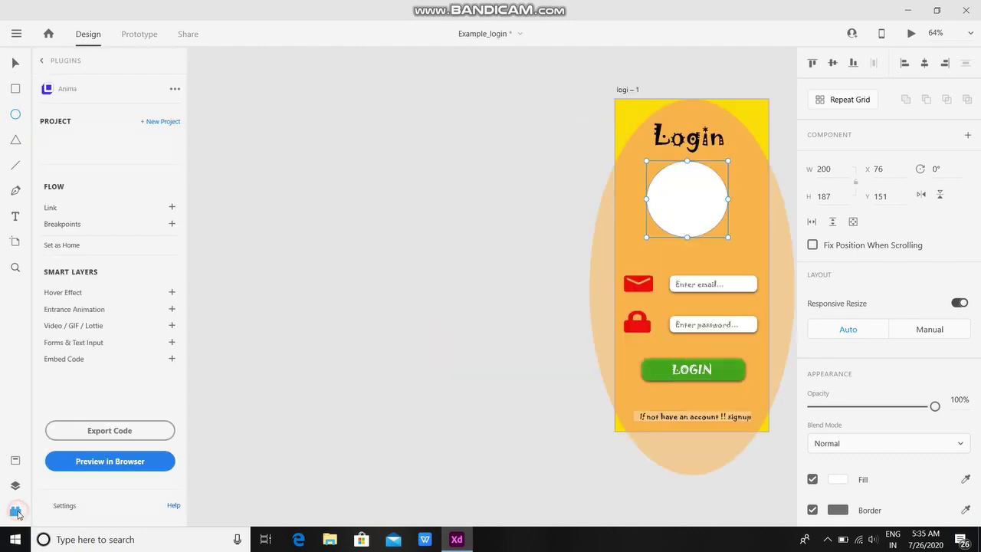
pyautogui.click(16, 511)
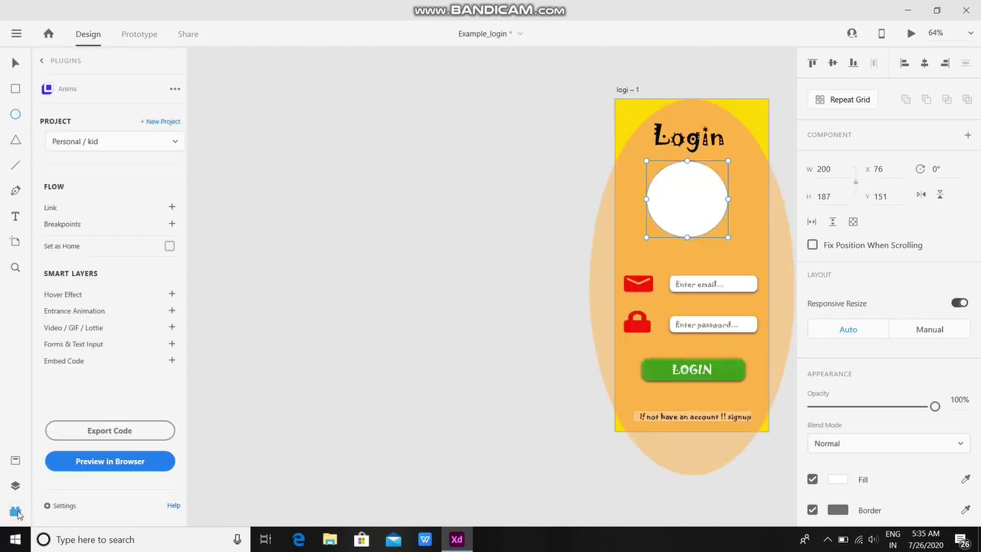
# Return to the installed plugins list and open the Discover Plugins marketplace
pyautogui.click(41, 61)
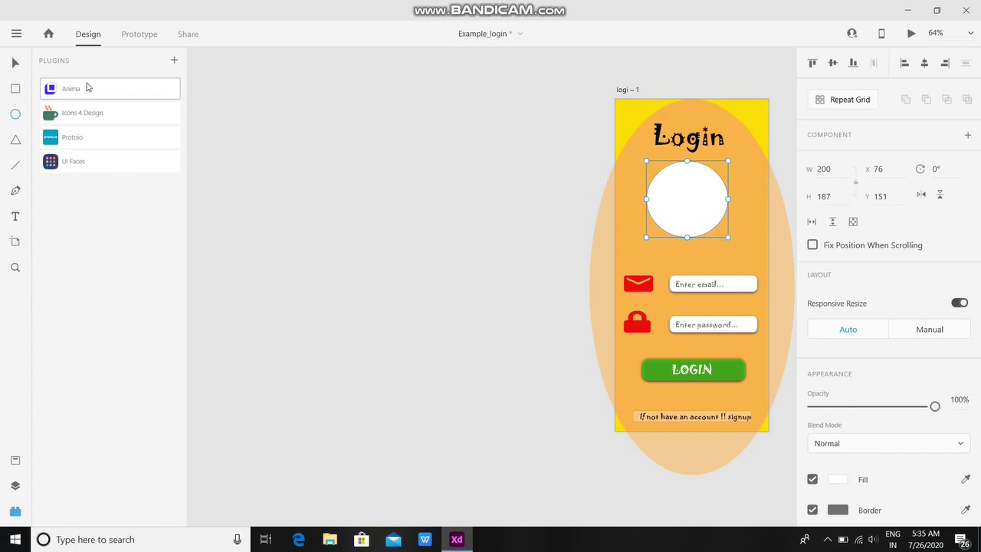
pyautogui.click(173, 62)
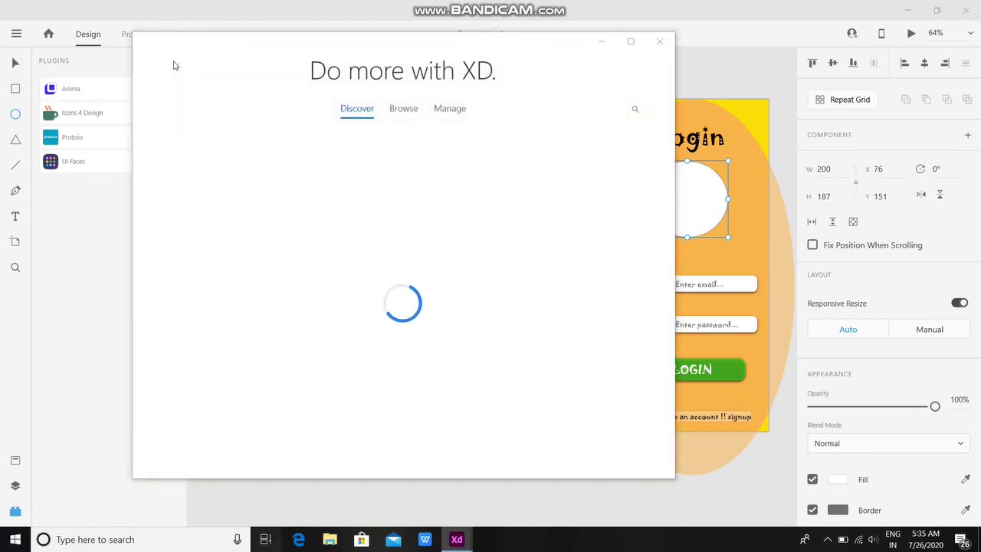
pyautogui.press('super+Tab')
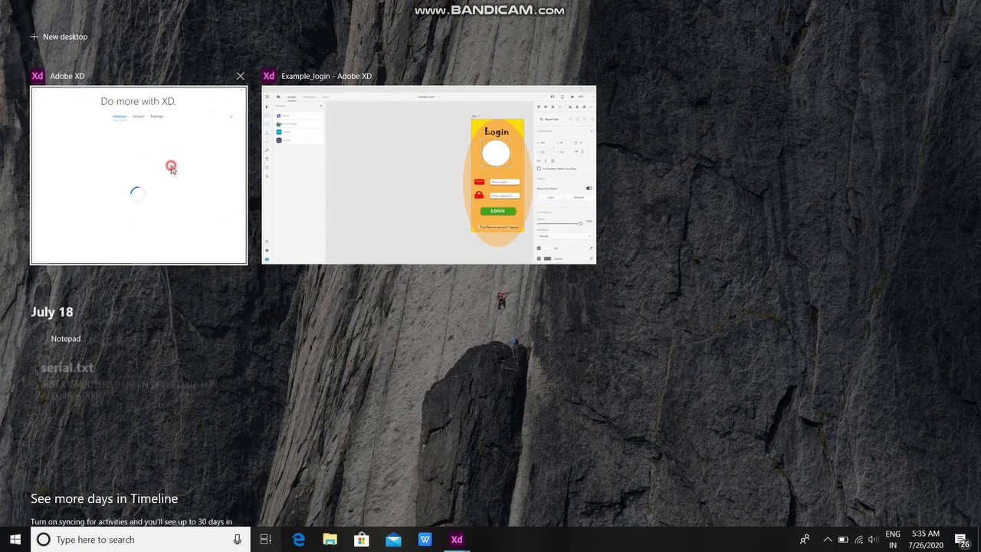
pyautogui.click(172, 169)
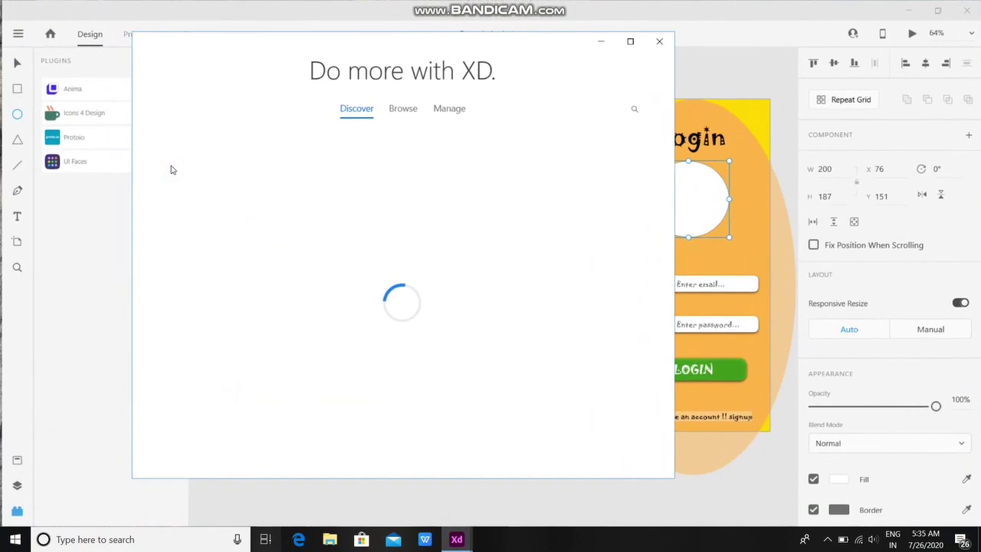
# Search the marketplace Browse tab for 'anima', confirm it is installed, and close the dialog
pyautogui.click(417, 109)
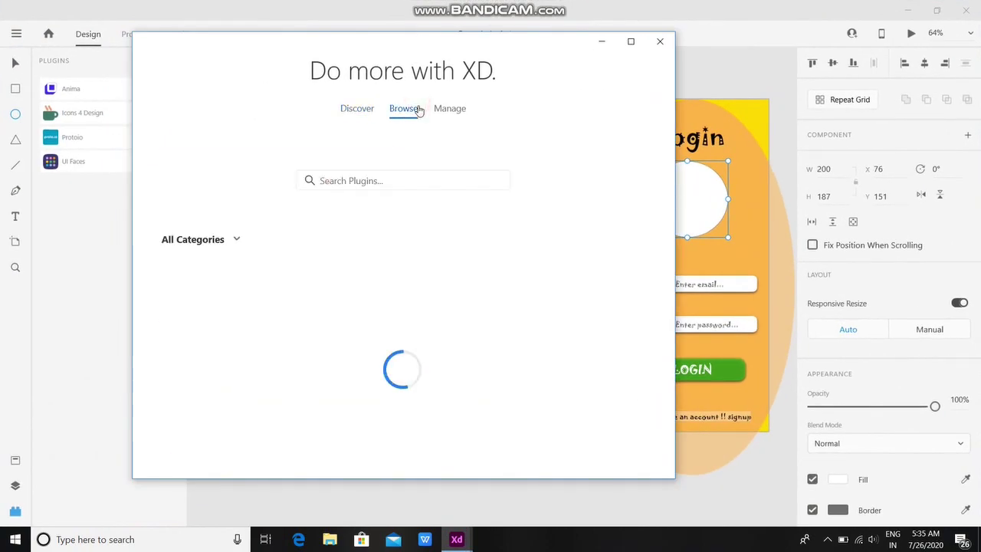
pyautogui.click(376, 184)
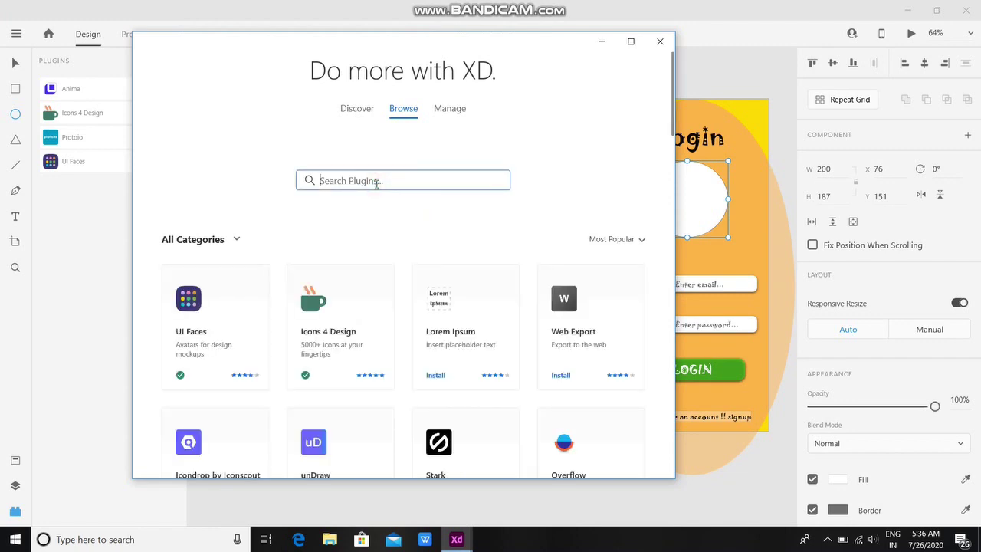
pyautogui.write('anima')
pyautogui.press('Return')
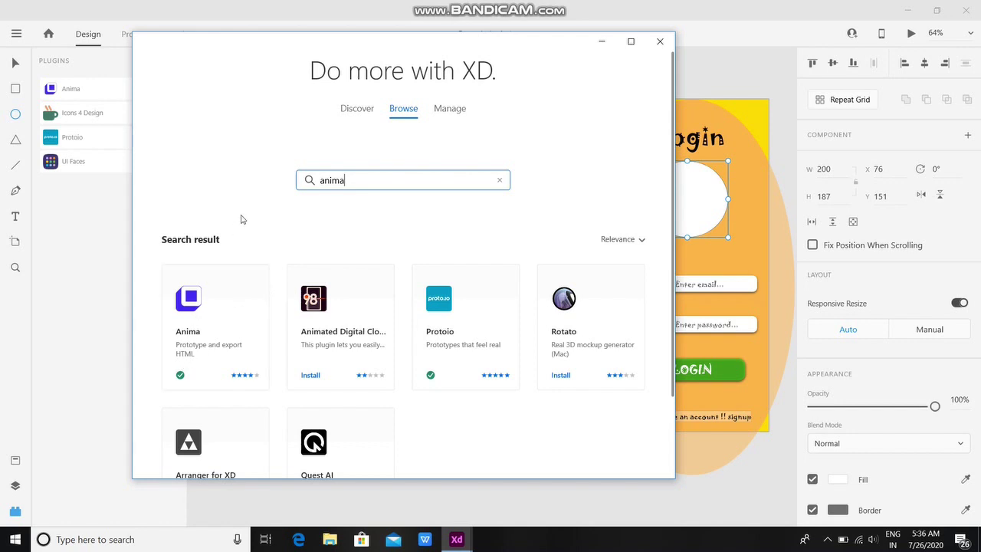
pyautogui.press('super+Tab')
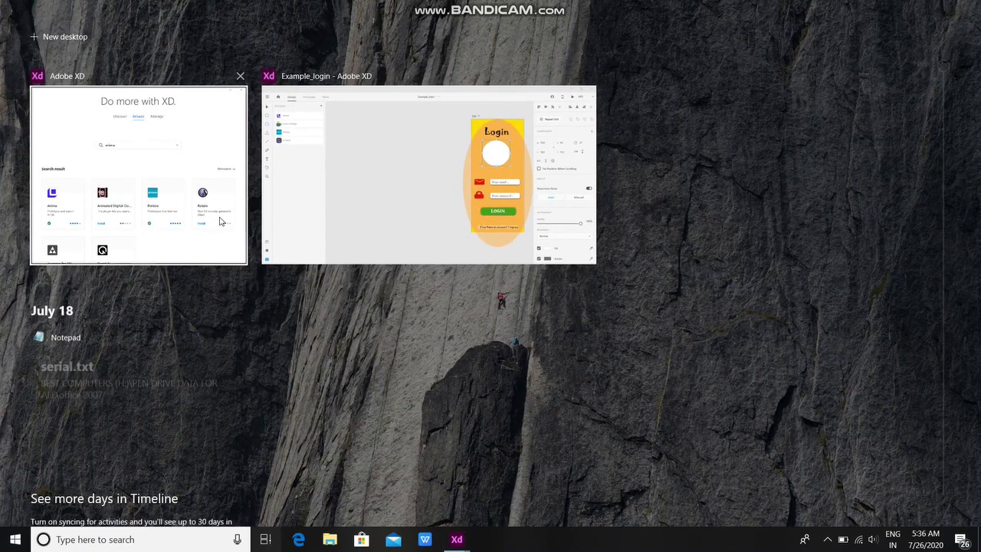
pyautogui.click(220, 220)
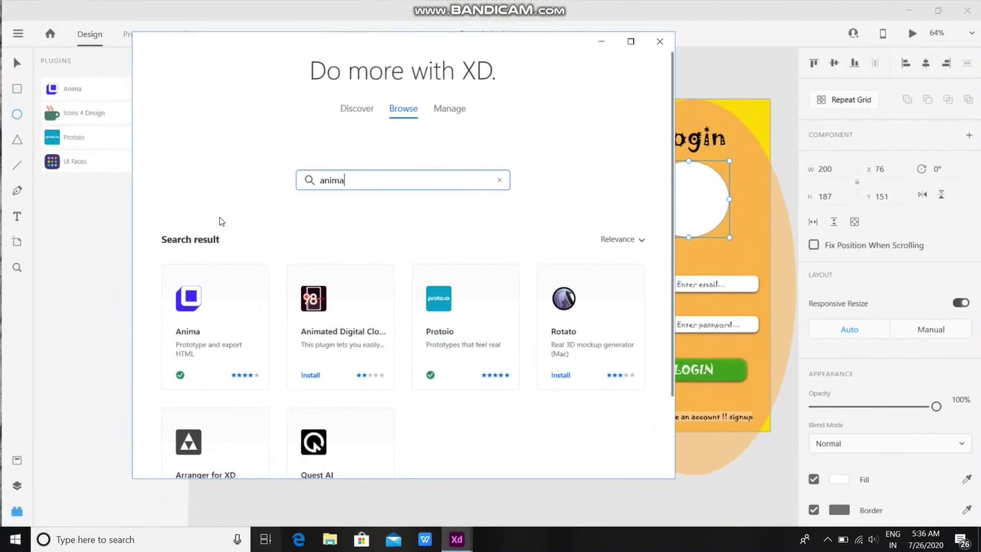
pyautogui.click(53, 215)
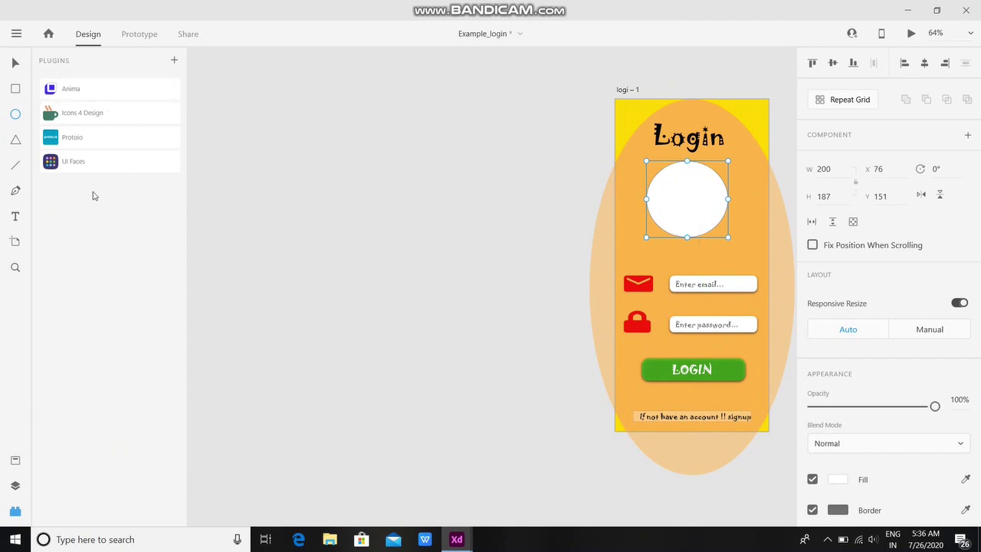
# Open the Anima panel from the installed plugins list
pyautogui.click(92, 98)
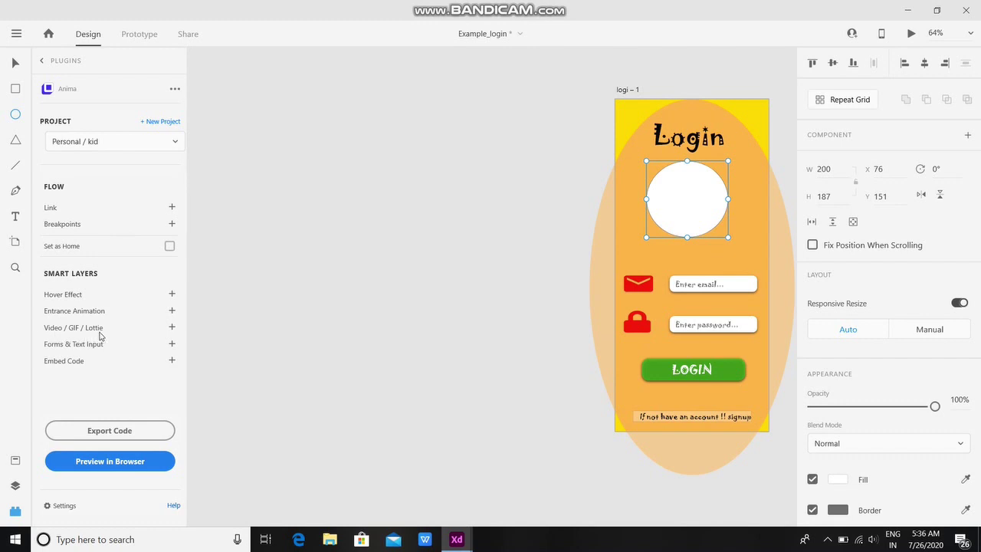
# Add a Video/GIF layer to the circle with Autoplay, Loop, No Controls and Cover enabled, then choose Upload file
pyautogui.click(172, 328)
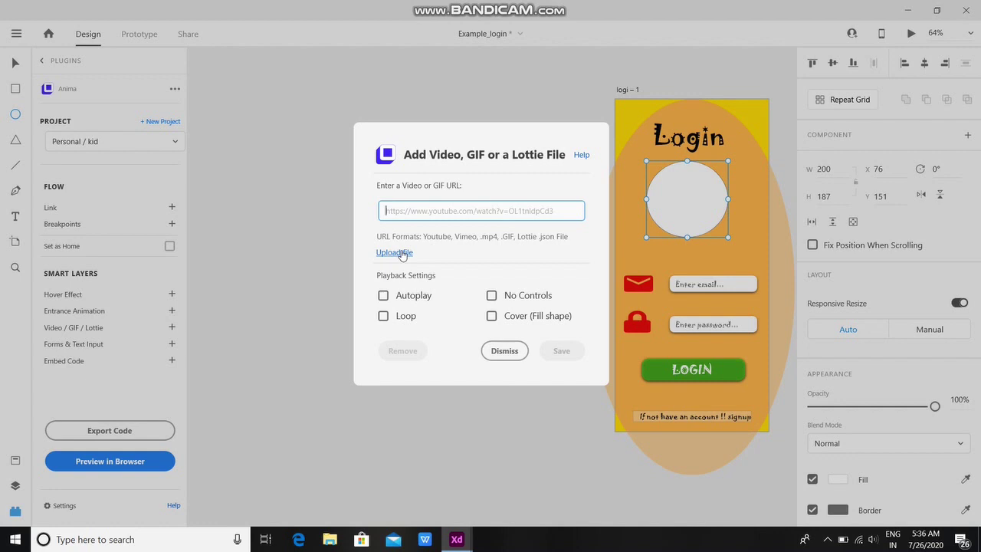
pyautogui.click(383, 295)
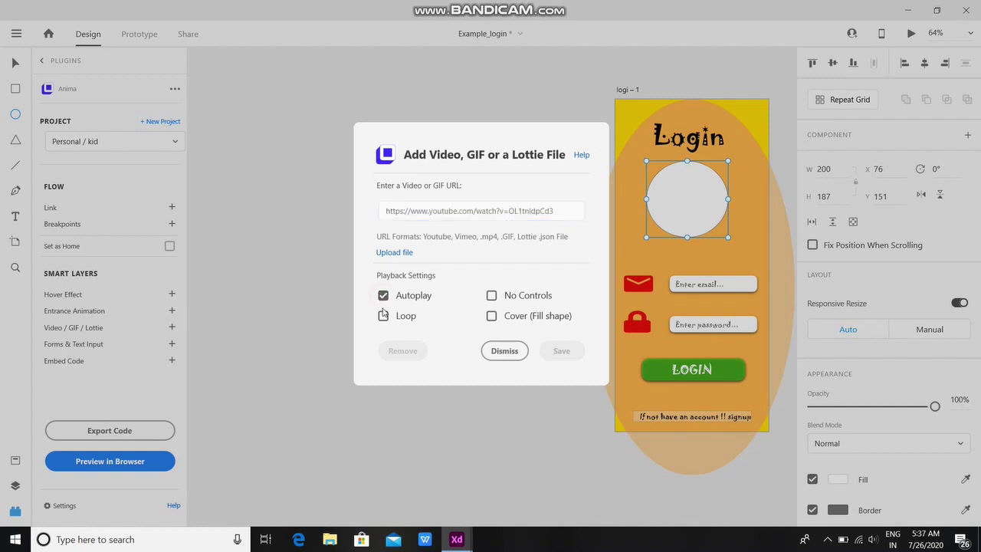
pyautogui.click(383, 316)
pyautogui.click(491, 295)
pyautogui.click(491, 316)
pyautogui.click(394, 254)
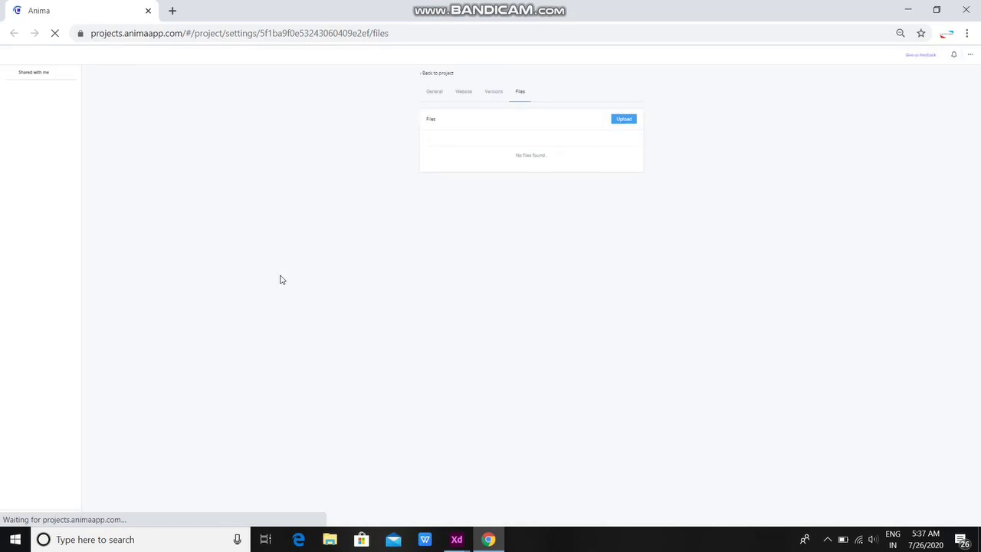
# Switch to the Chrome window showing Anima's project Files page
pyautogui.press('super+Tab')
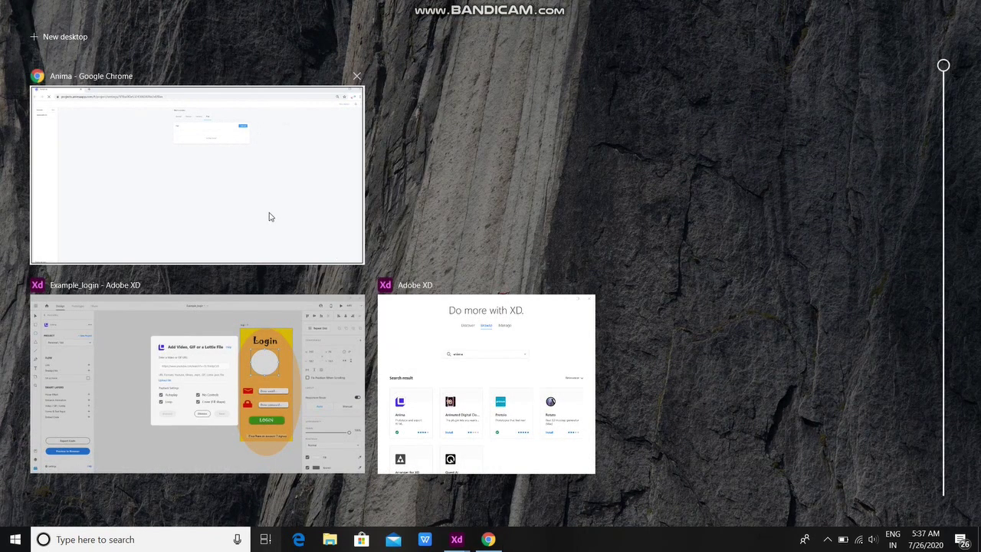
pyautogui.click(270, 215)
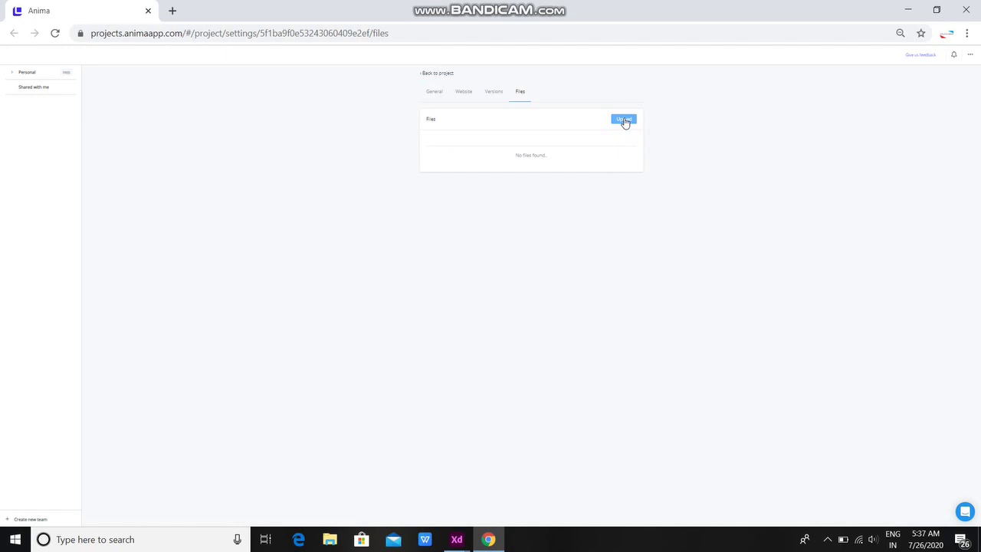
# Upload the dog.gif file to the Anima project's files
pyautogui.click(624, 121)
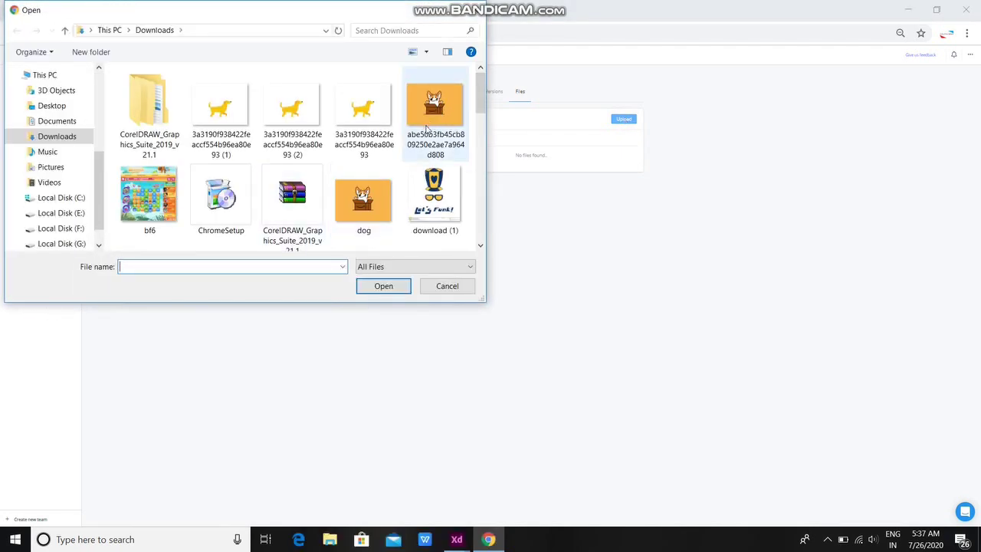
pyautogui.click(384, 213)
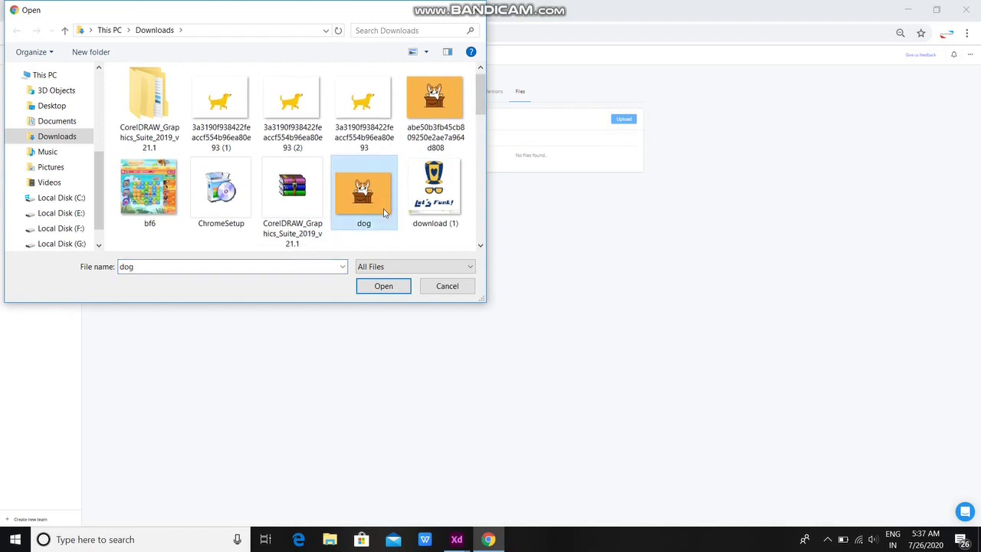
pyautogui.click(389, 287)
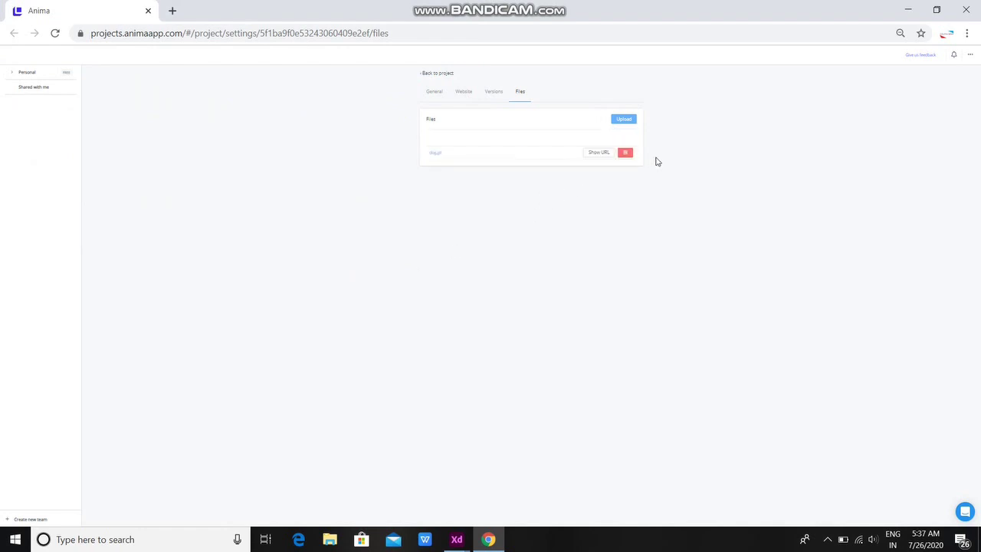
# Copy the web address of dog.gif from its Show URL dialog
pyautogui.click(596, 153)
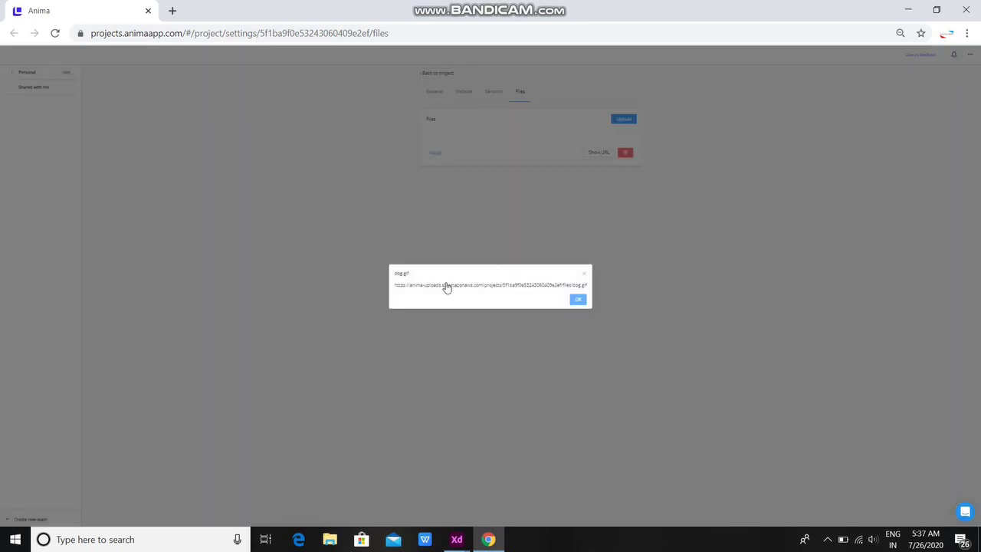
pyautogui.moveTo(397, 292); pyautogui.dragTo(562, 273)
pyautogui.rightClick(562, 272)
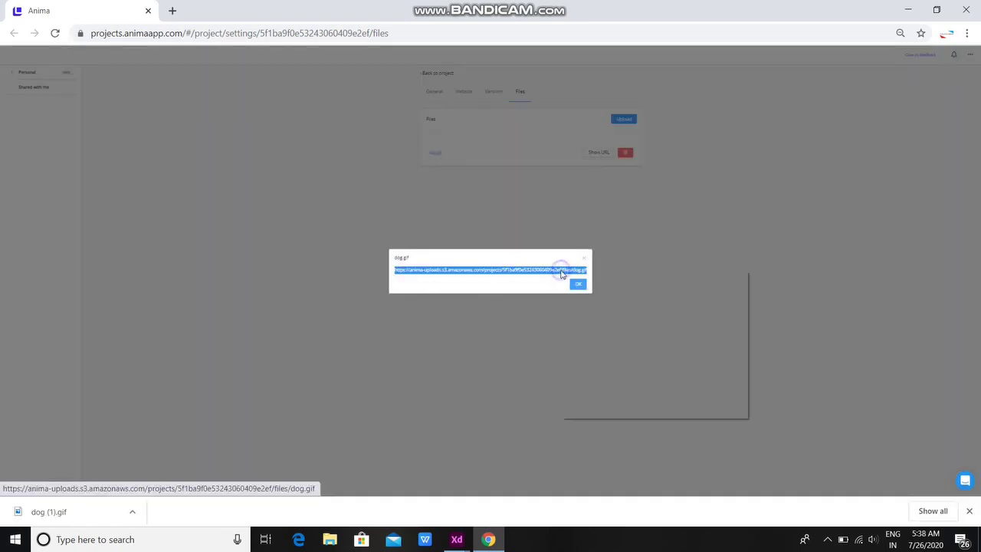
pyautogui.click(619, 350)
pyautogui.click(581, 287)
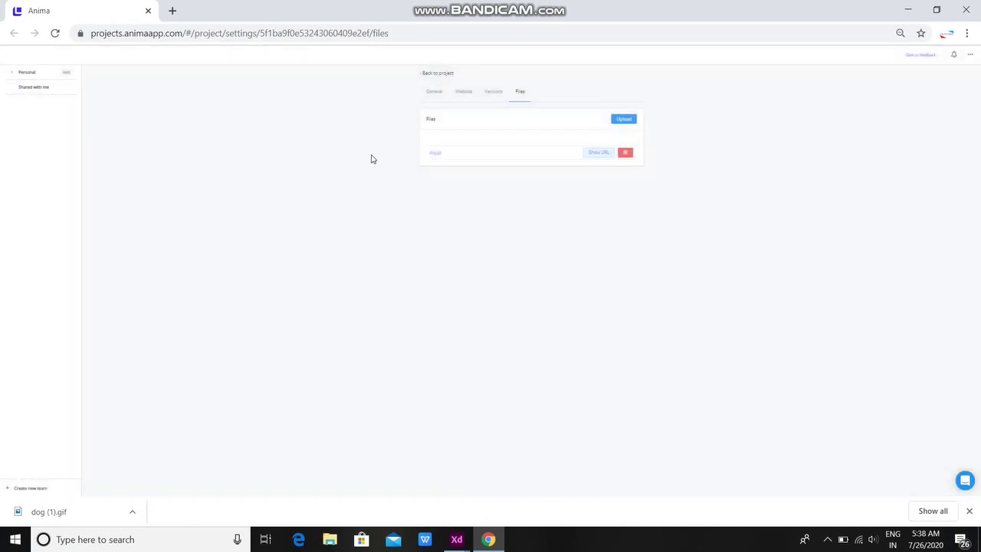
# Back in Adobe XD, paste the dog.gif link into the circle's GIF URL field and save
pyautogui.click(456, 540)
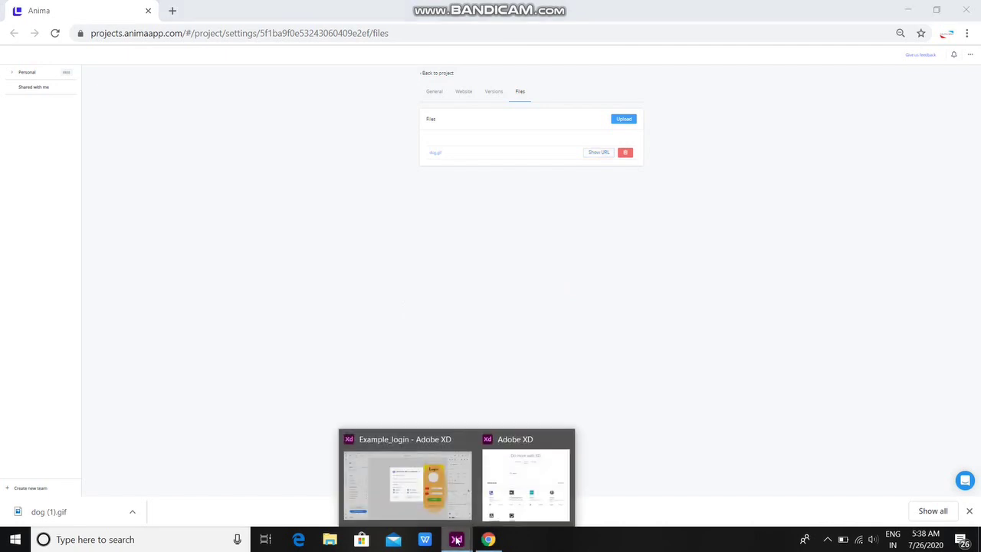
pyautogui.click(438, 473)
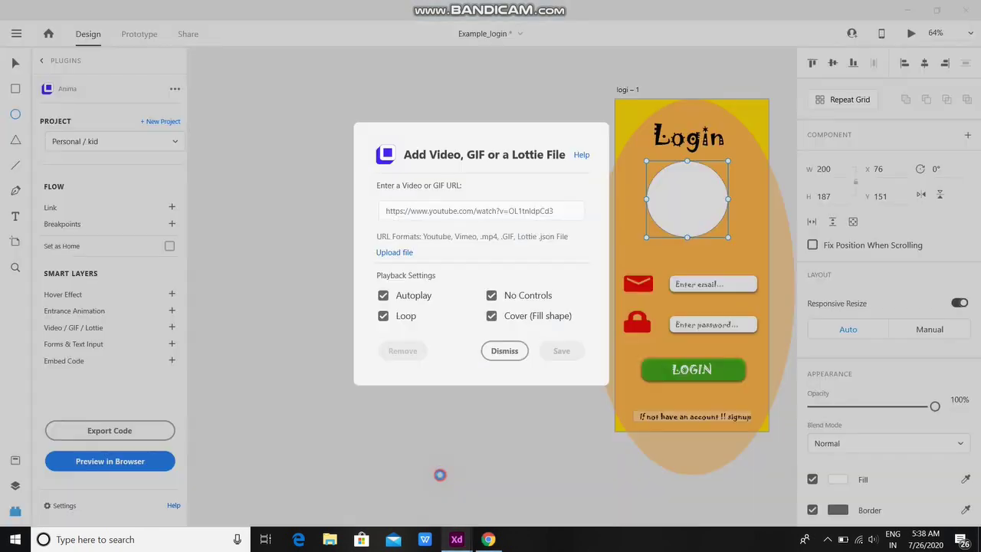
pyautogui.click(496, 207)
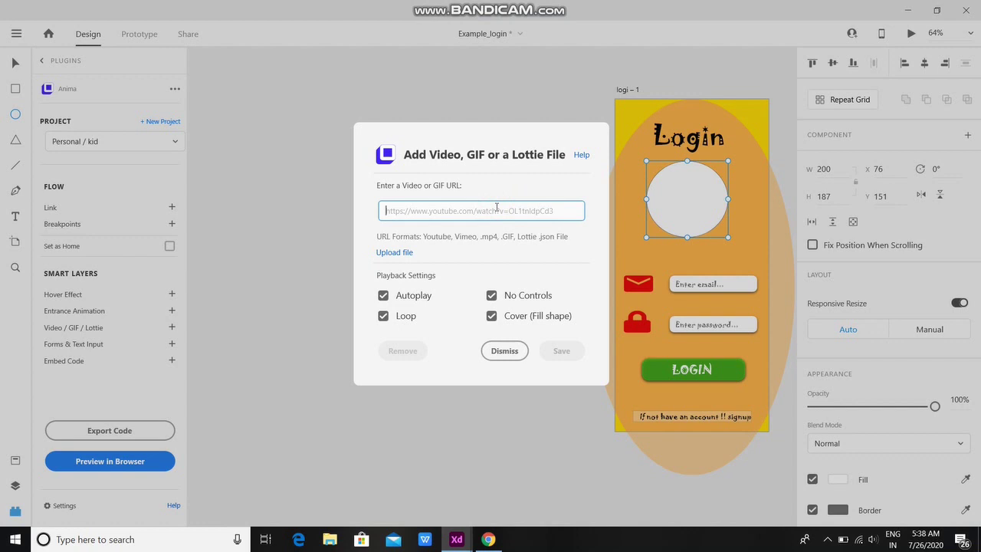
pyautogui.hotkey('ctrl', 'v')
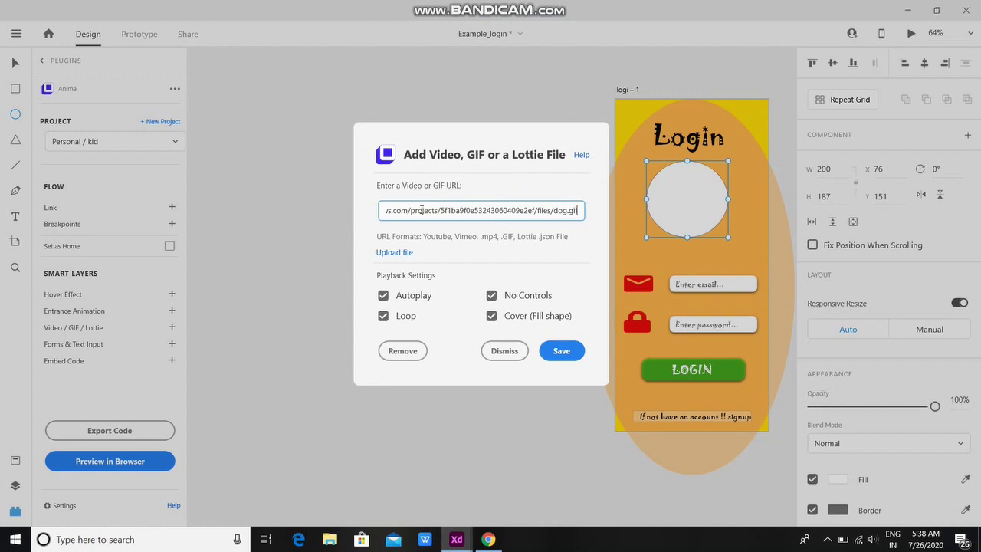
pyautogui.click(557, 352)
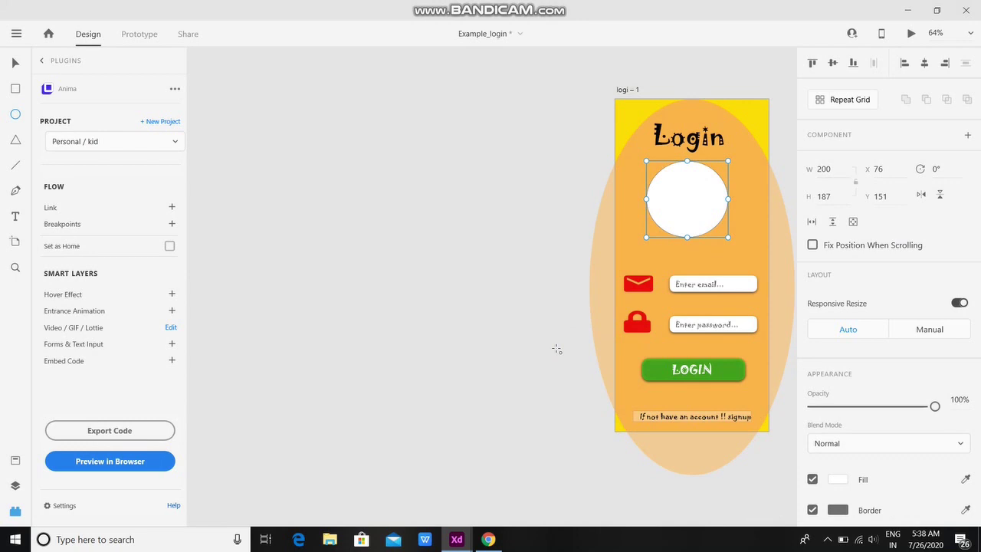
# Select the whole 'logi – 1' artboard and launch Anima's Preview in Browser
pyautogui.scroll(-3, 557, 349)
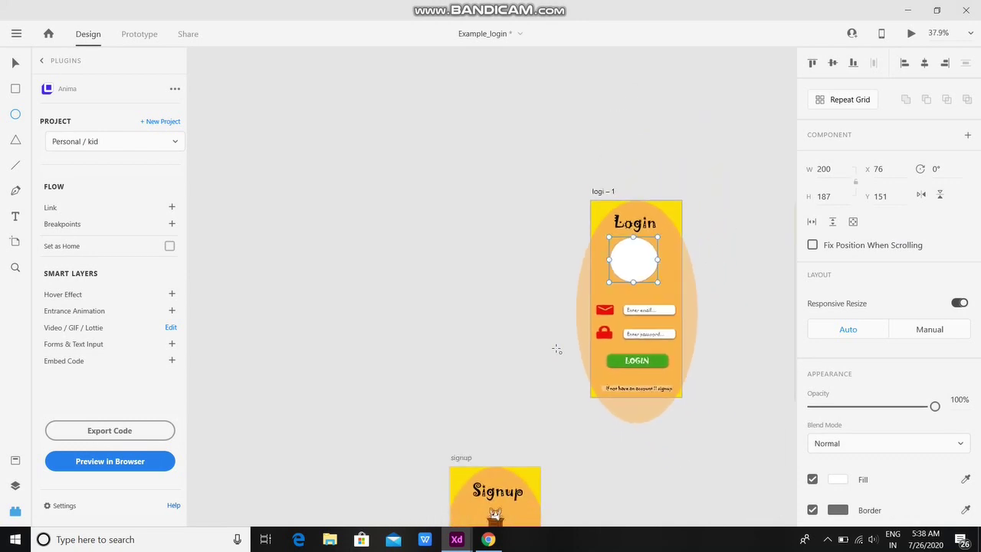
pyautogui.scroll(2, 721, 264)
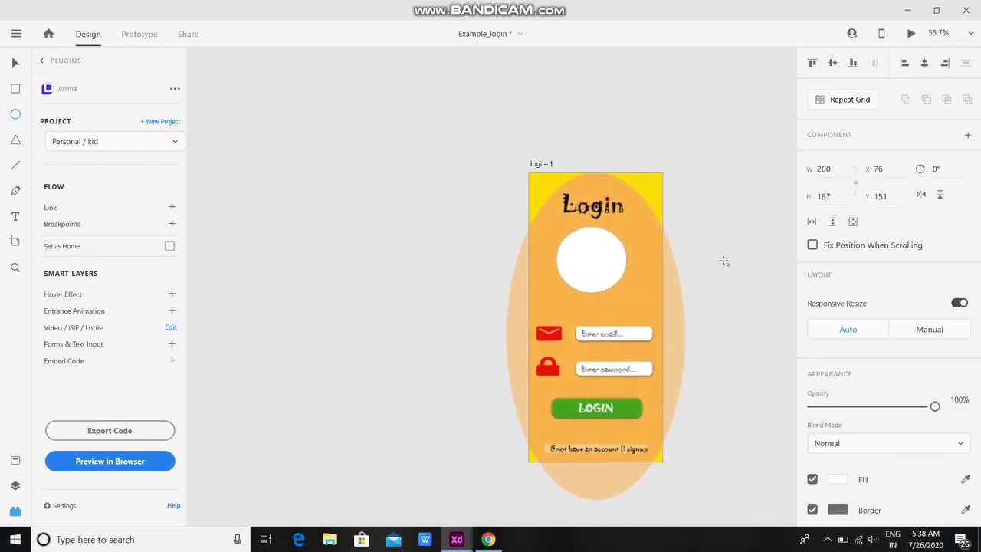
pyautogui.click(539, 163)
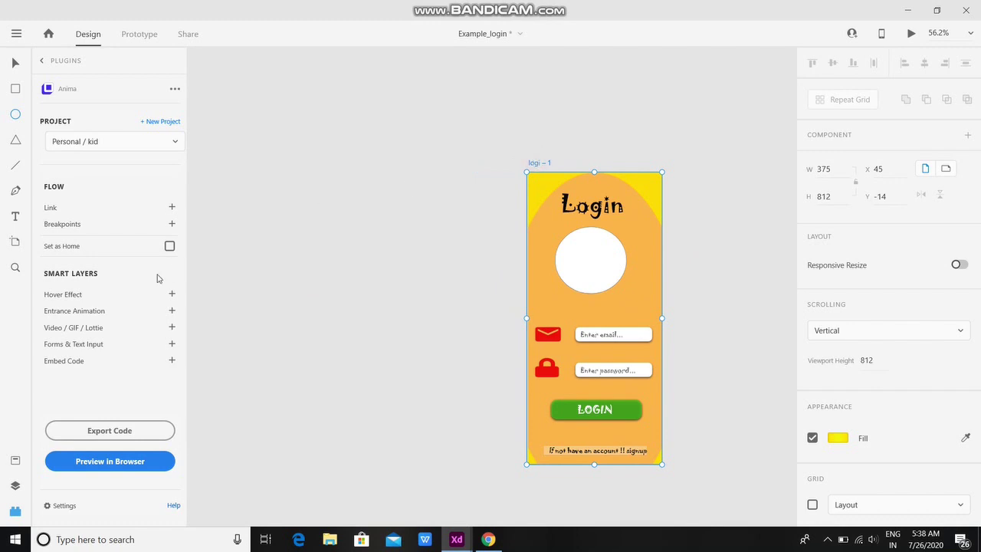
pyautogui.click(105, 461)
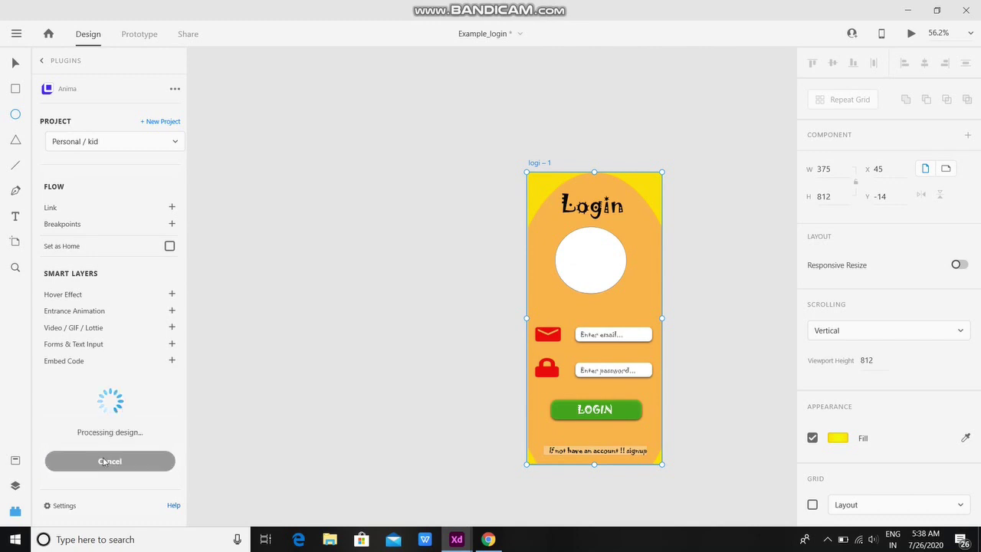